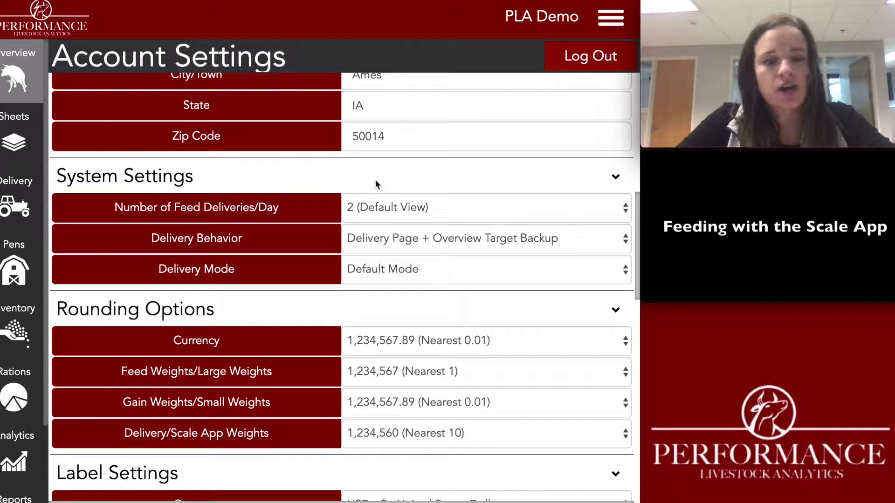
Set feed deliveries per day to Two, keep weight rounding at Nearest 10, and go to Delivery
left_click(371, 207)
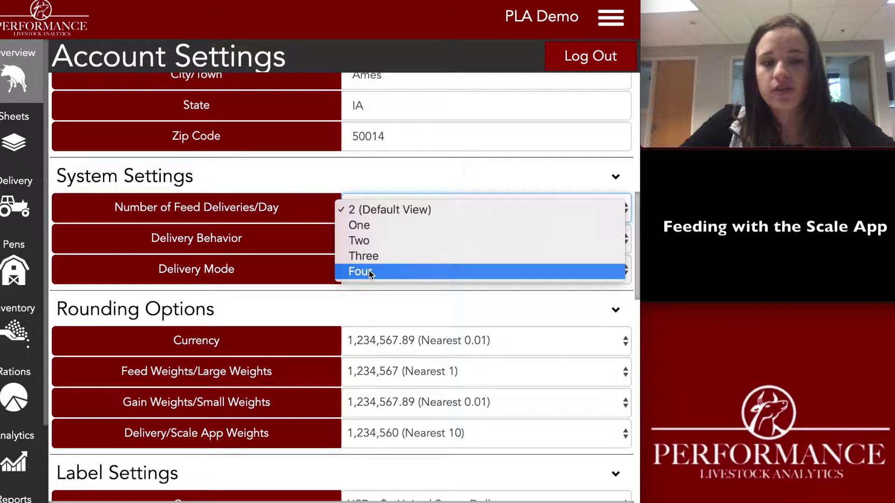
left_click(368, 239)
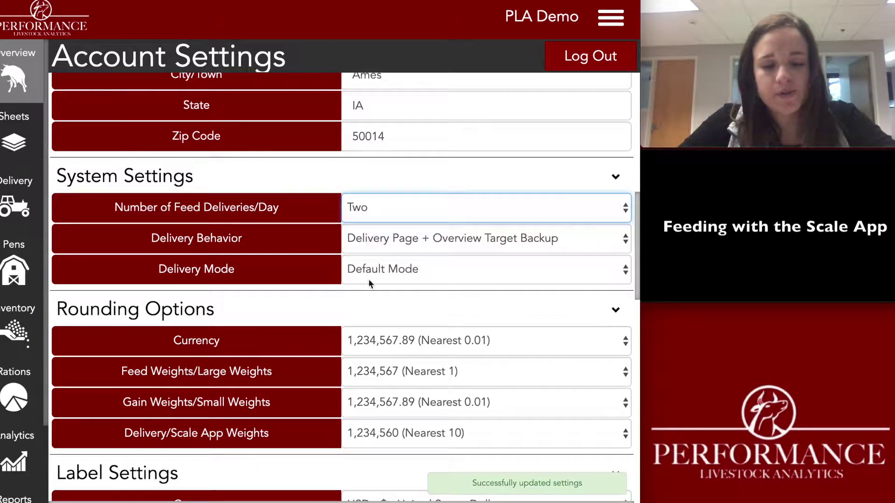
scroll(370, 430, "down", 1)
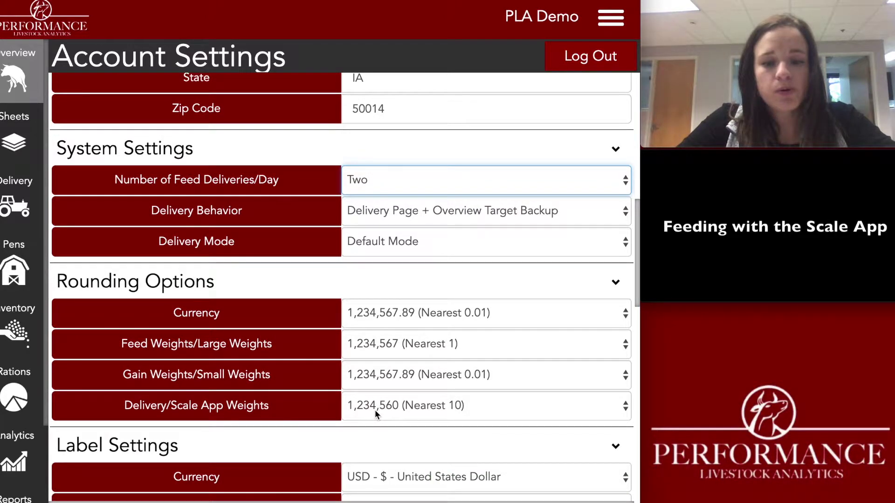
left_click(374, 410)
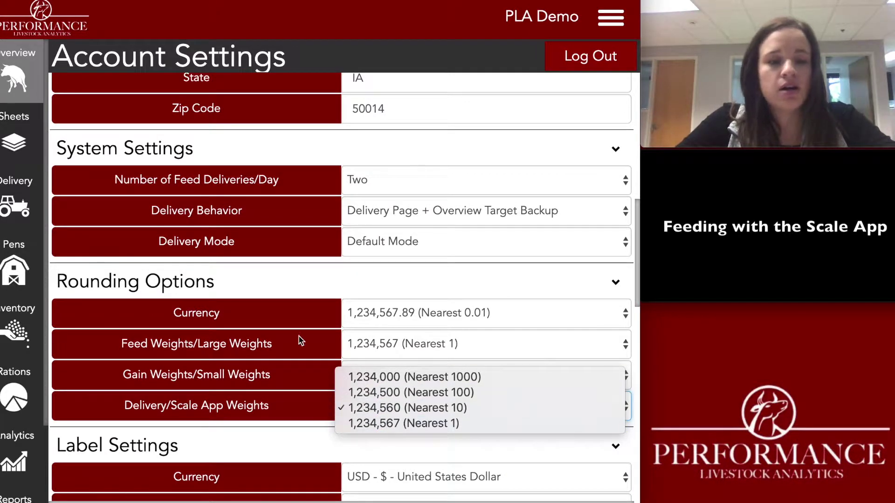
left_click(16, 211)
left_click(15, 211)
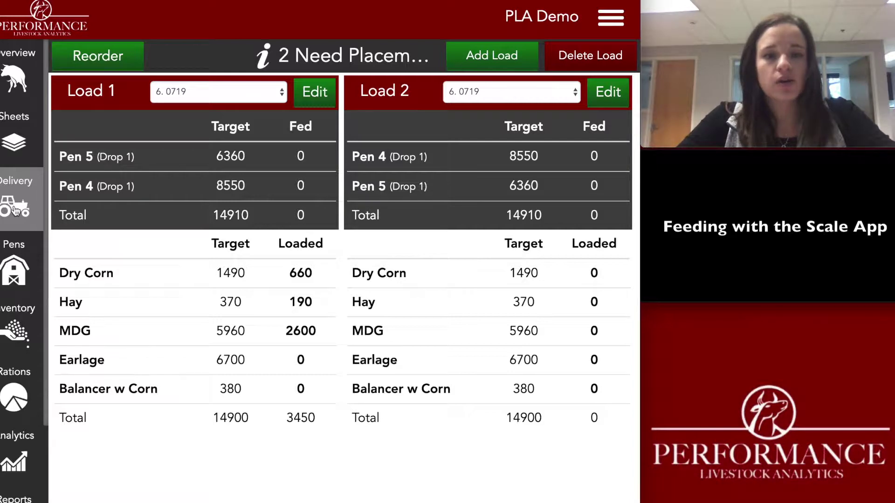
left_click(310, 57)
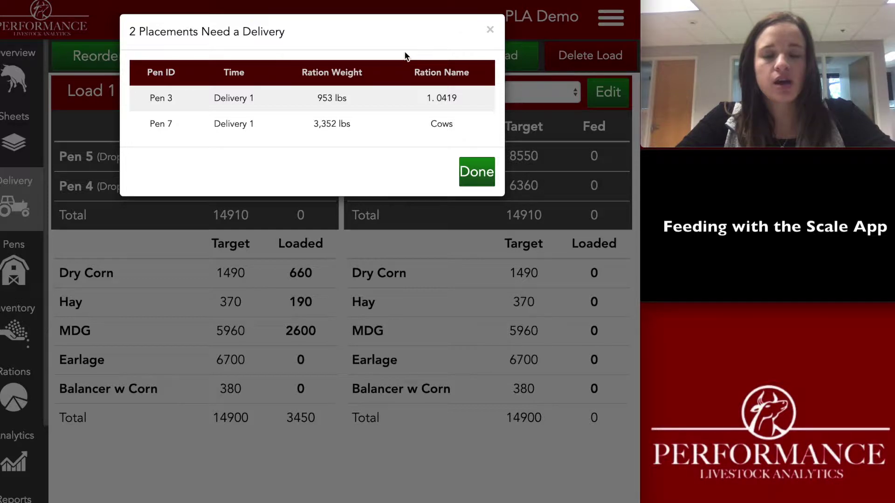
left_click(469, 177)
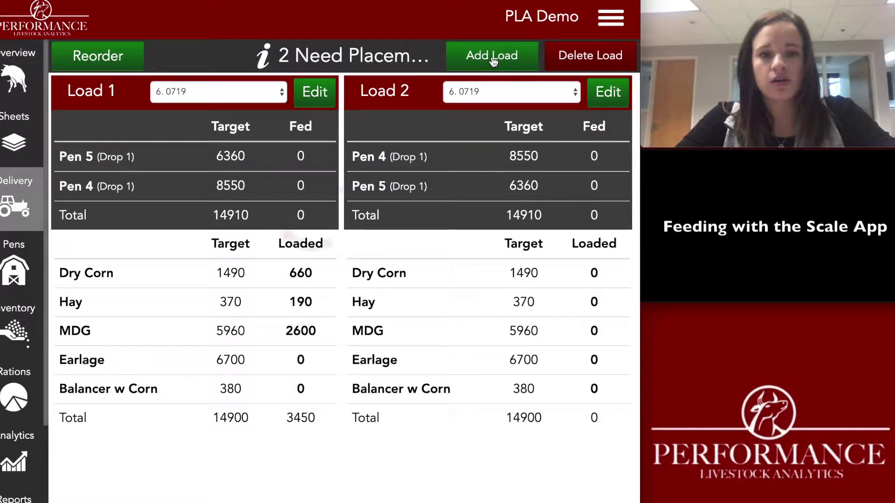
Add and save a new load with Pen 7's Drop 1
left_click(493, 58)
left_click(163, 178)
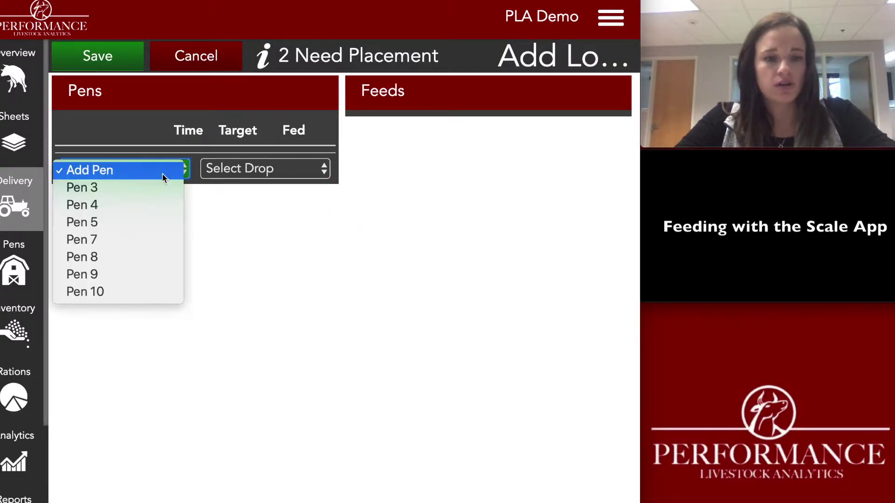
left_click(162, 242)
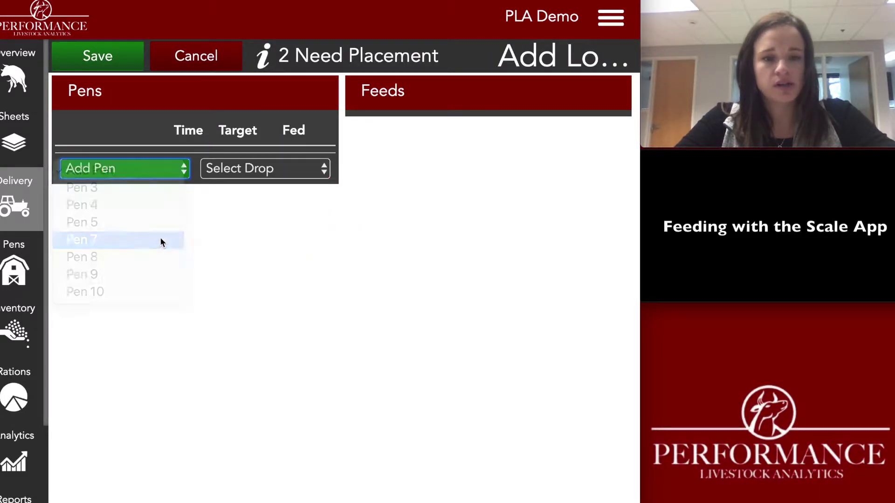
left_click(229, 171)
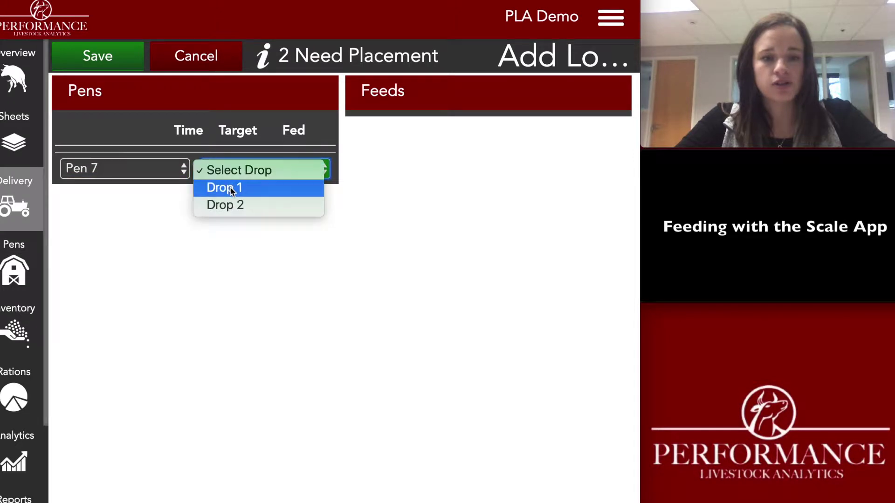
left_click(230, 187)
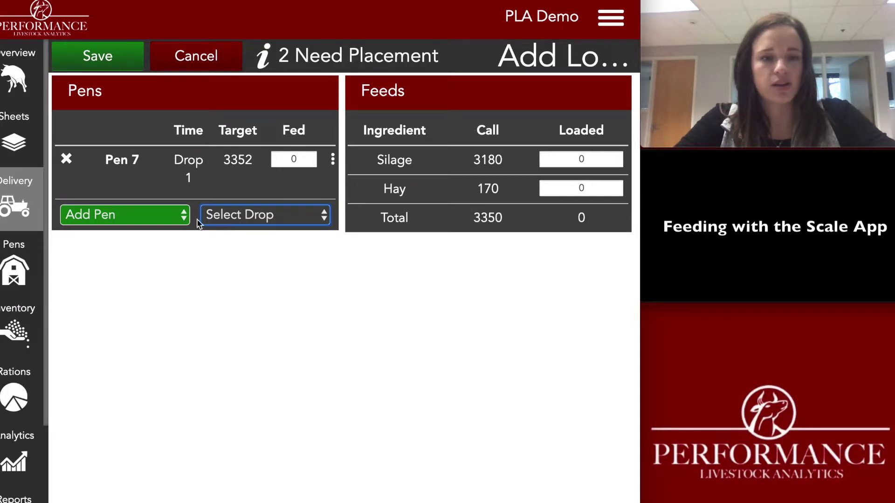
left_click(106, 62)
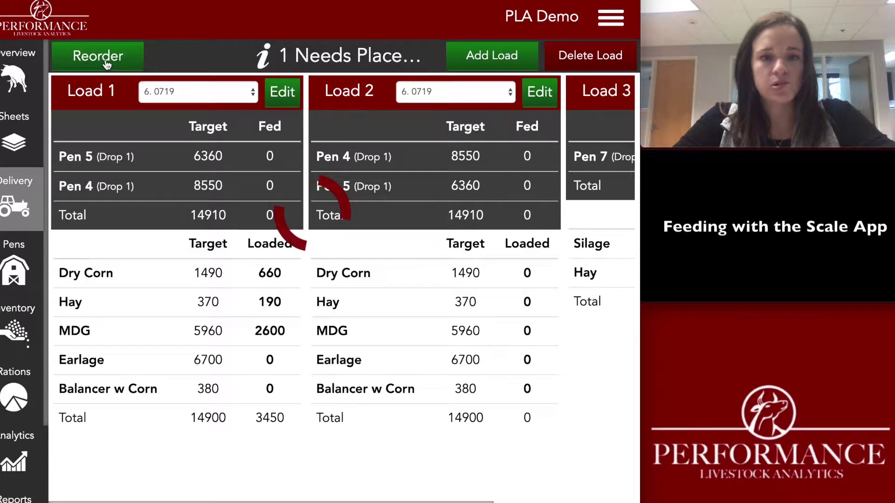
Review the list of placements still needing a delivery, then close it
scroll(493, 206, "right", 5)
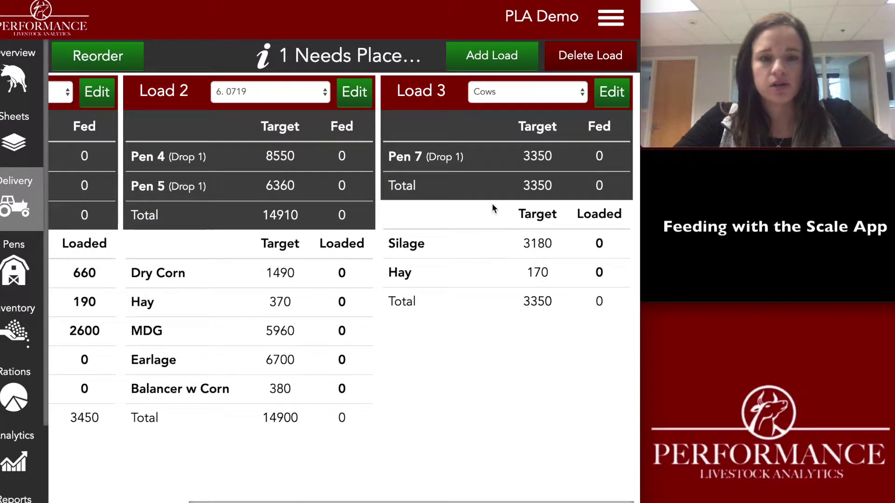
scroll(493, 207, "left", 5)
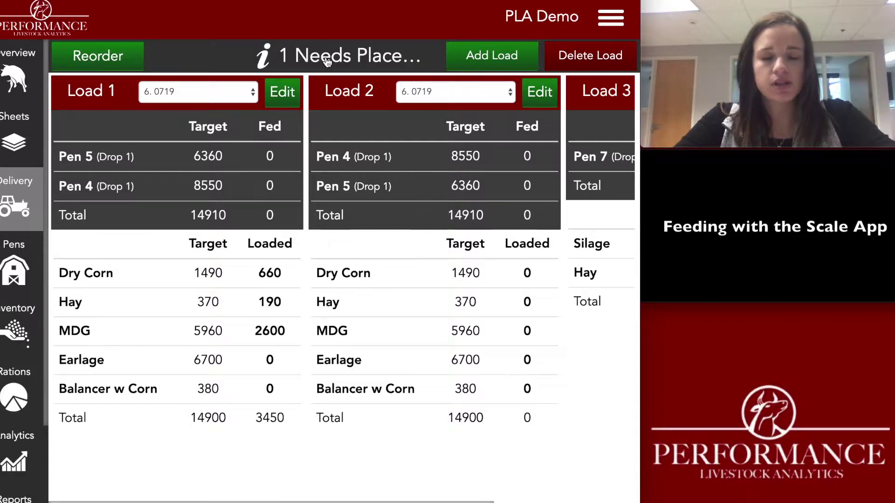
left_click(327, 62)
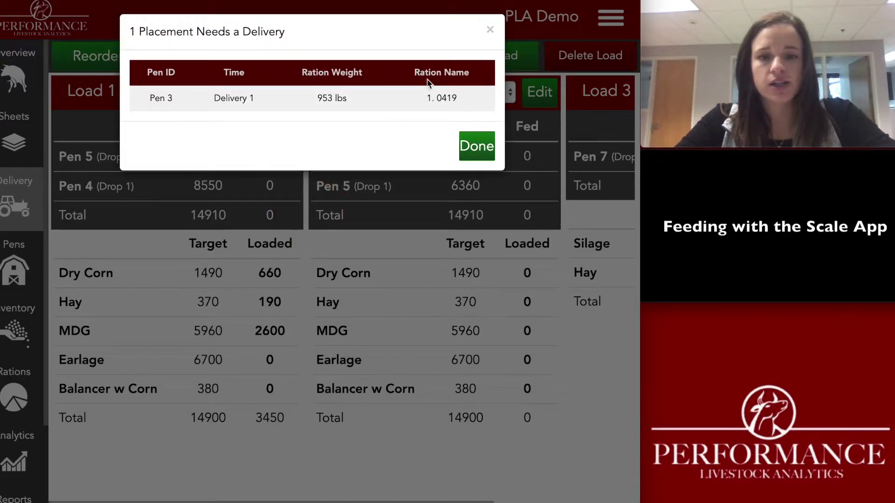
left_click(486, 141)
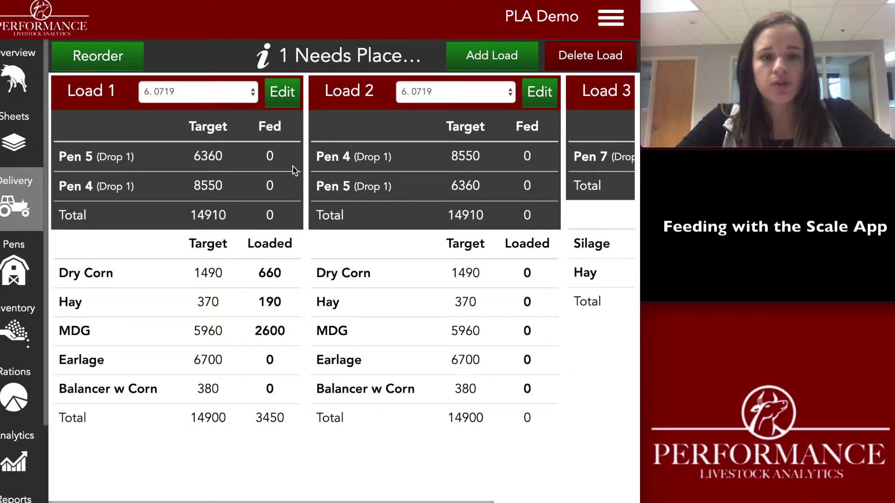
scroll(400, 152, "right", 5)
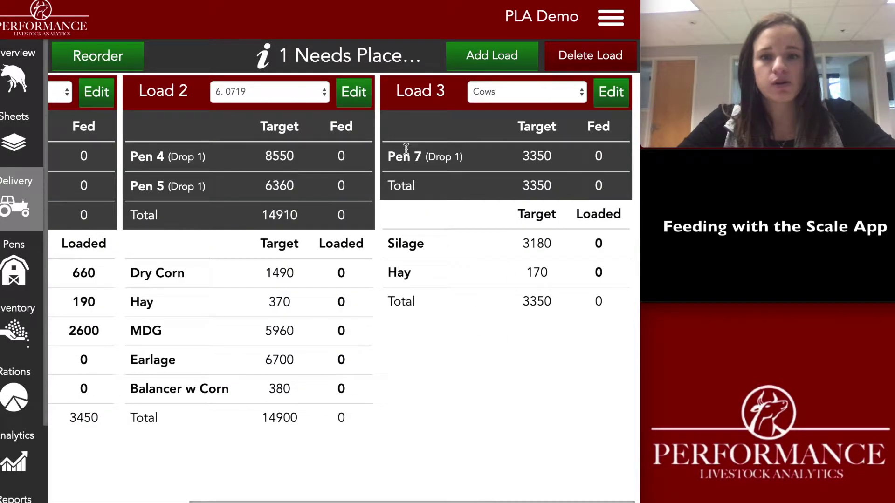
Add and save a new load for Pen 3's Drop 1, giving a 953 target
left_click(471, 65)
left_click(168, 168)
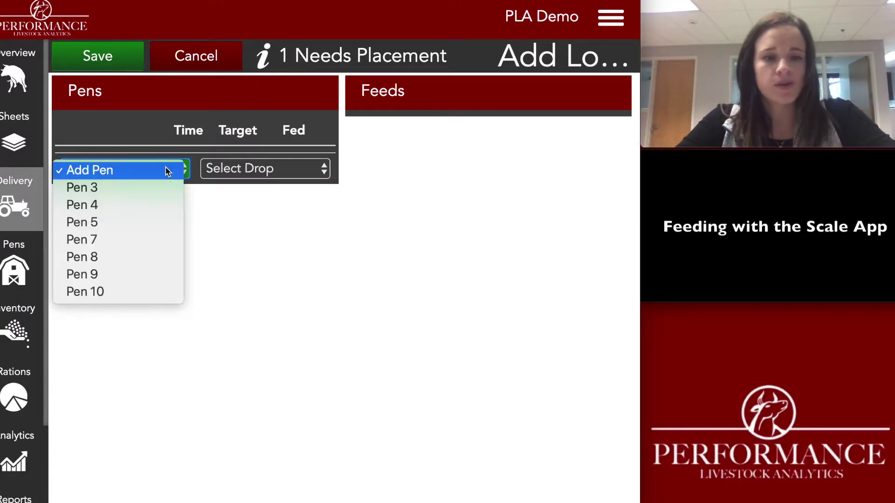
left_click(164, 188)
left_click(261, 168)
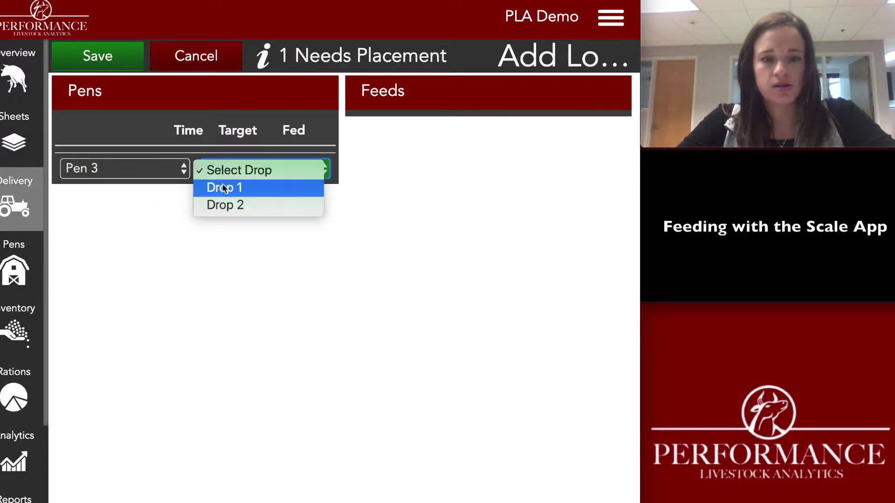
left_click(223, 186)
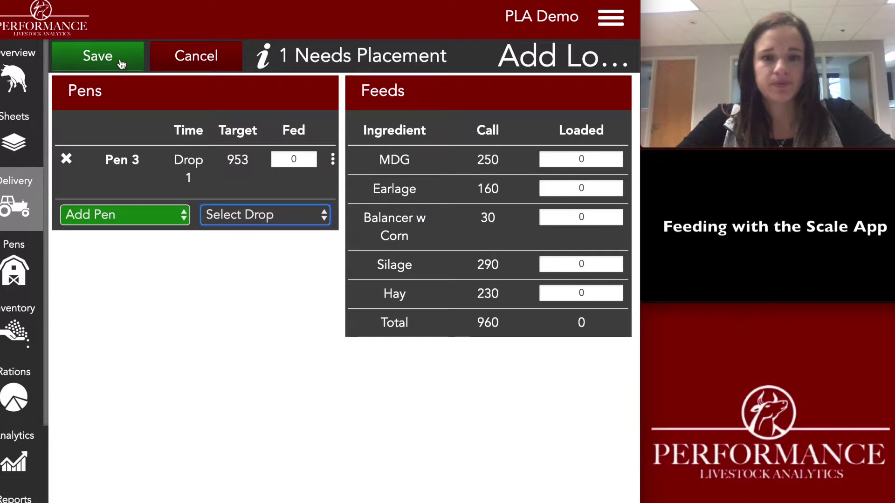
left_click(119, 60)
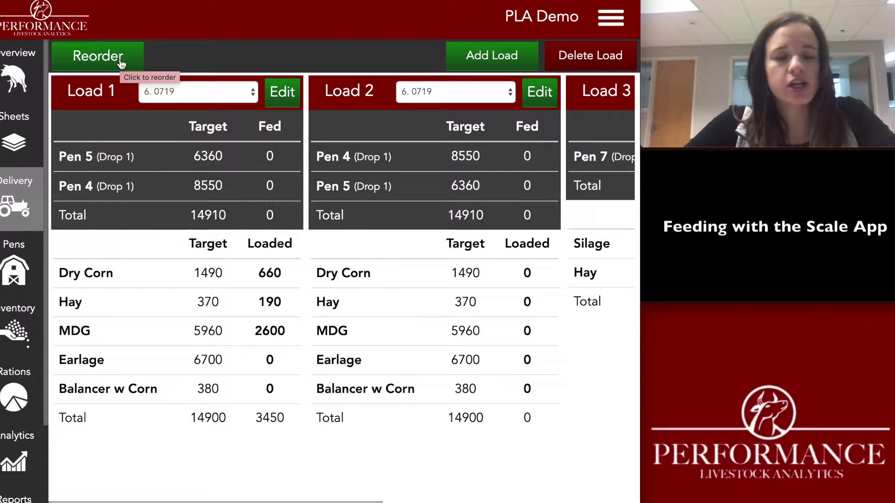
Switch Load 1 to the 3 low hay ration and save it with Pen 4 ahead of Pen 5
left_click(180, 90)
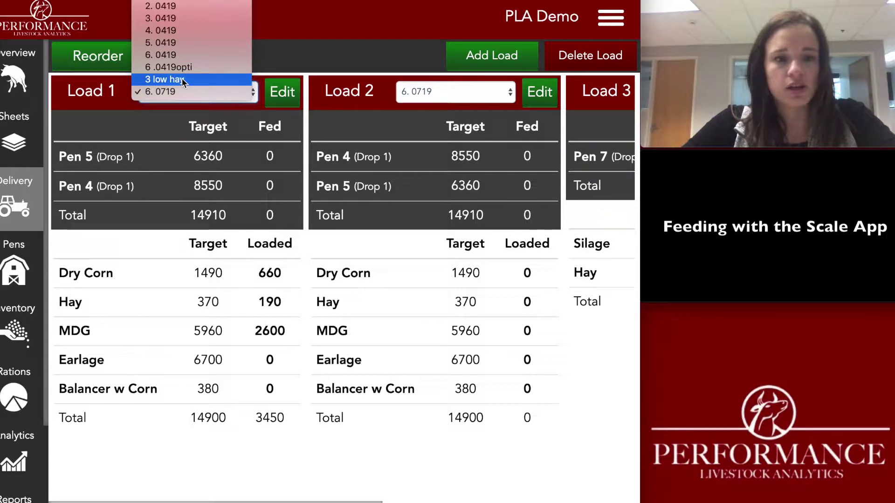
left_click(183, 79)
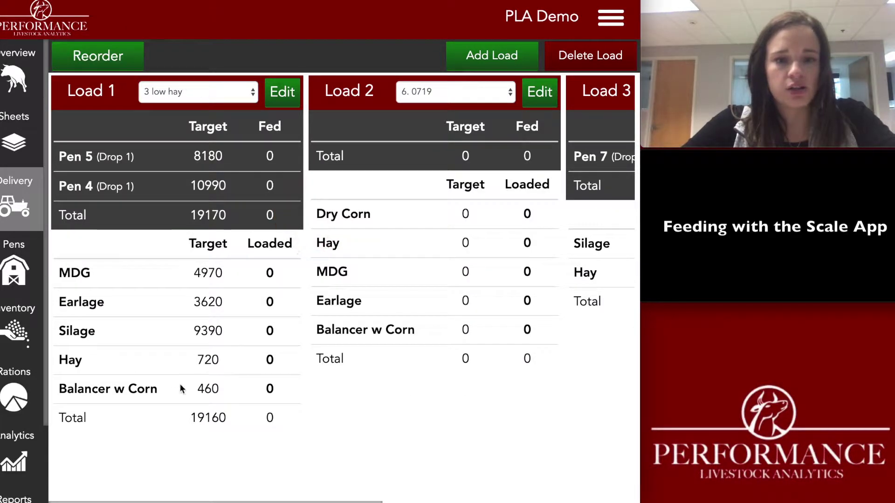
left_click(278, 96)
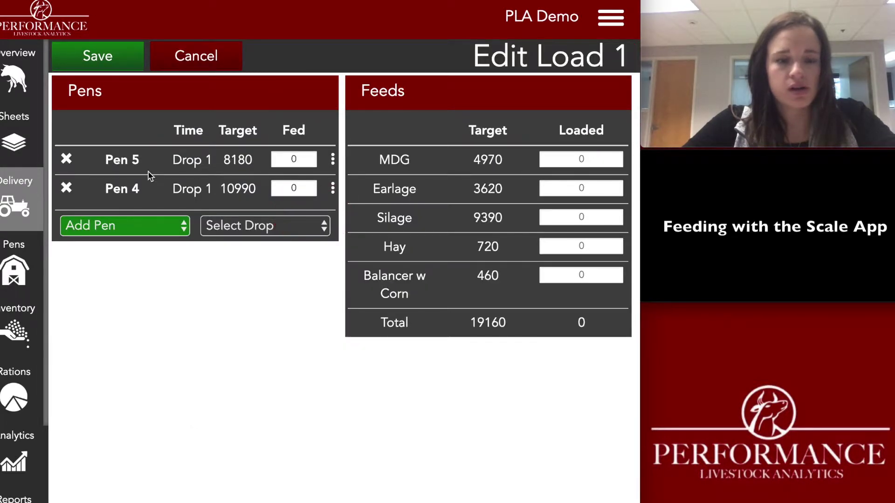
left_click_drag(333, 192, 334, 158)
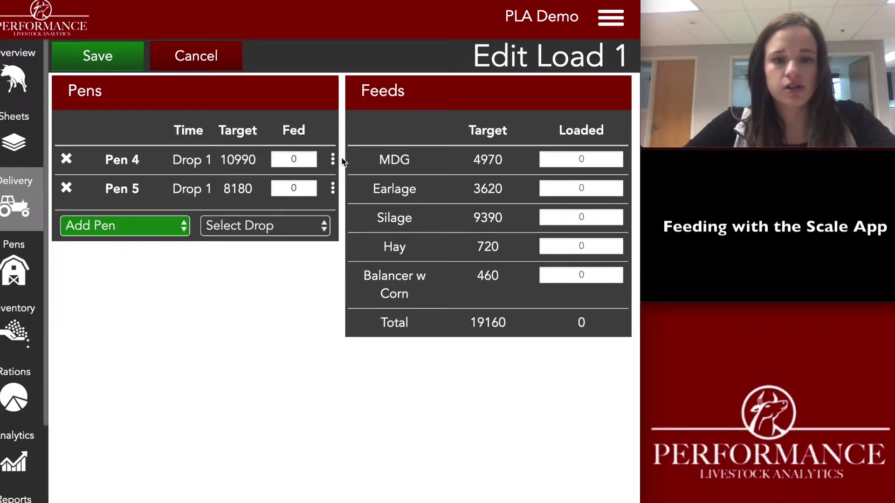
left_click(107, 60)
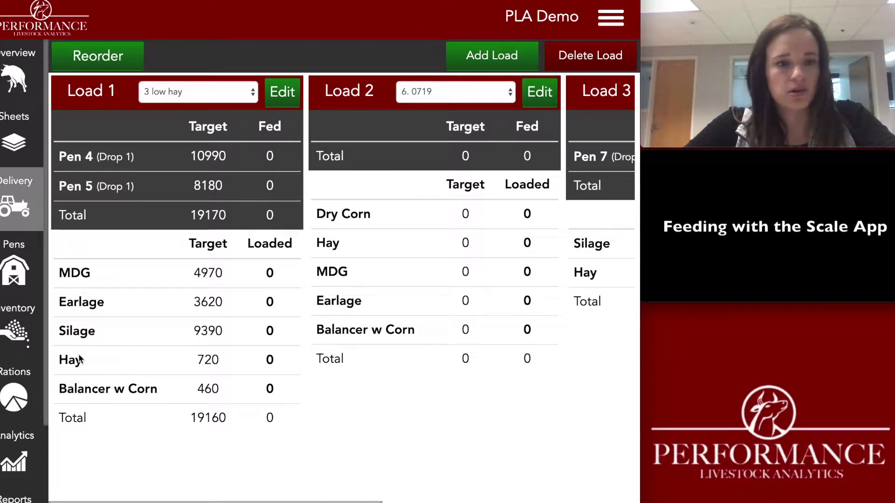
scroll(21, 444, "down", 1)
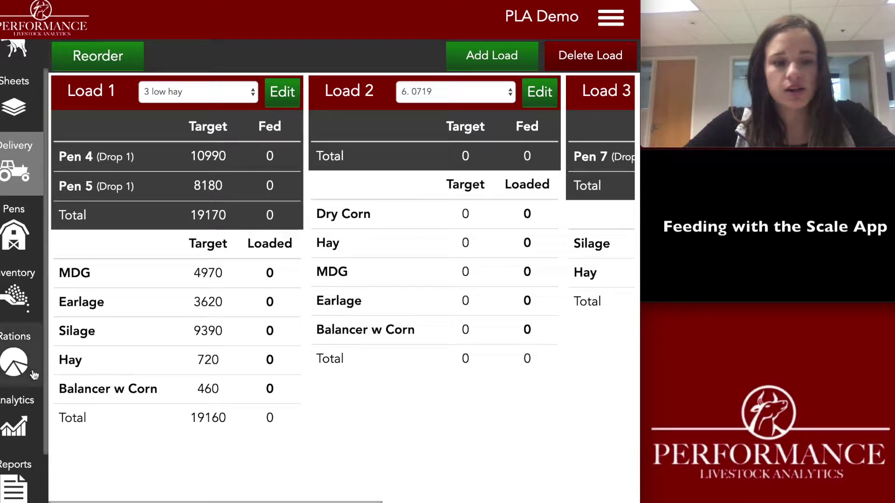
Reorder 3 low hay's feeds with Balancer w Corn first and Hay second, save, and return to Delivery
left_click(7, 346)
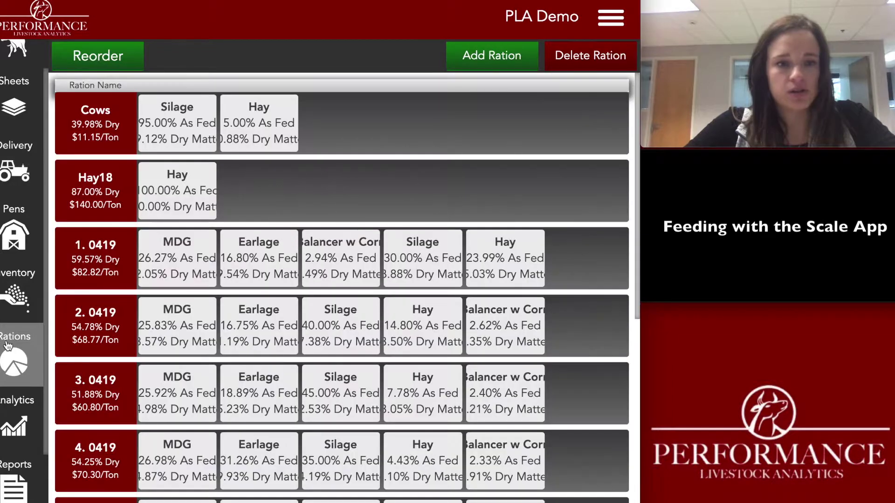
scroll(123, 361, "down", 5)
left_click(102, 456)
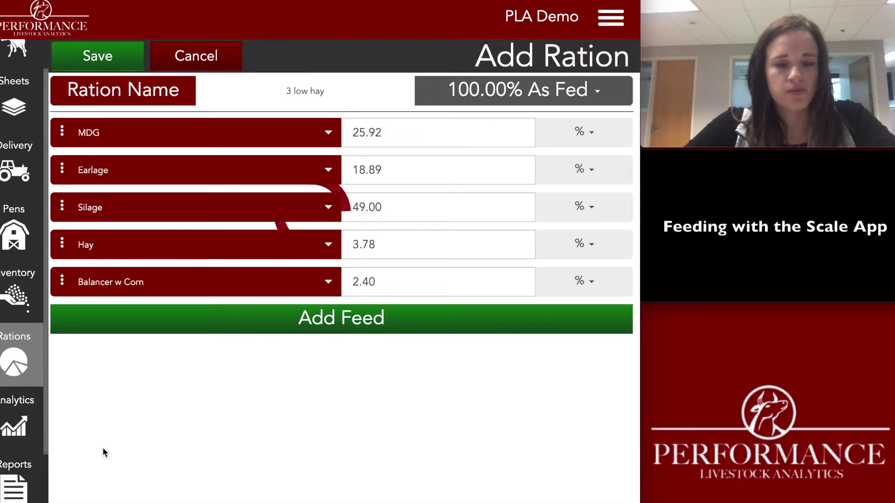
left_click_drag(64, 283, 65, 133)
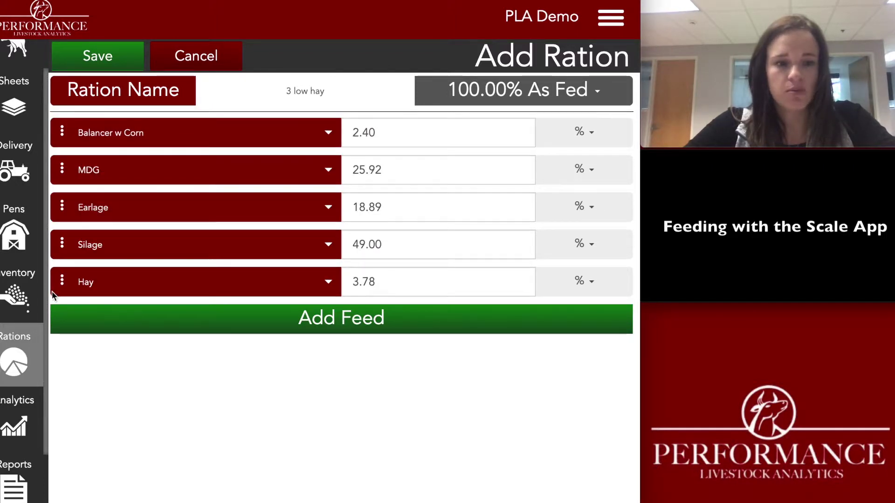
left_click_drag(61, 281, 63, 169)
left_click(83, 63)
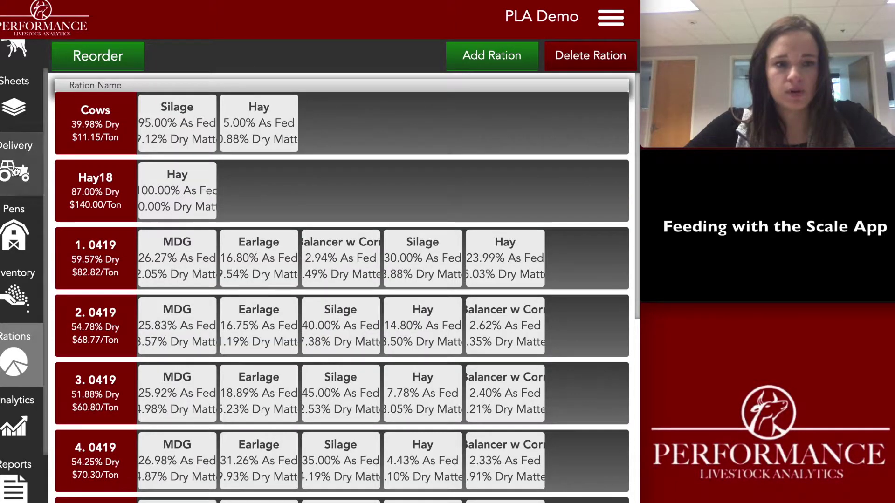
left_click(15, 171)
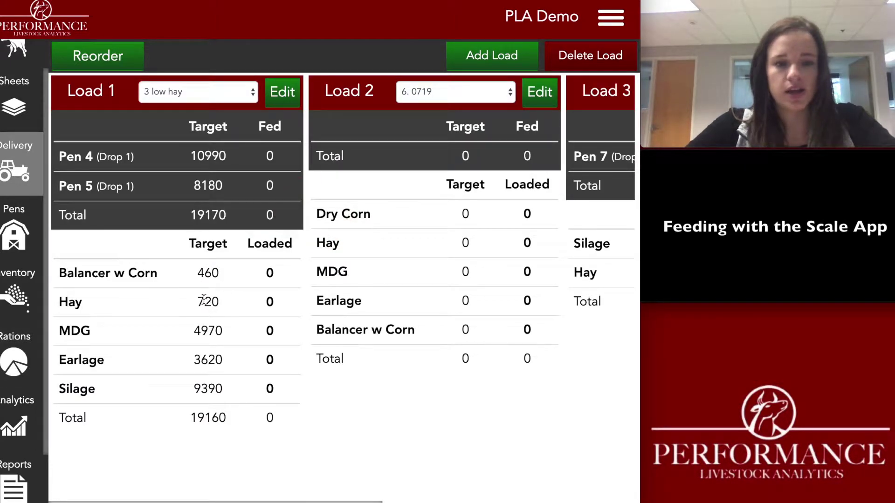
Move Pen 7's Cows load ahead of the 3 low hay load and save the load order
left_click(99, 62)
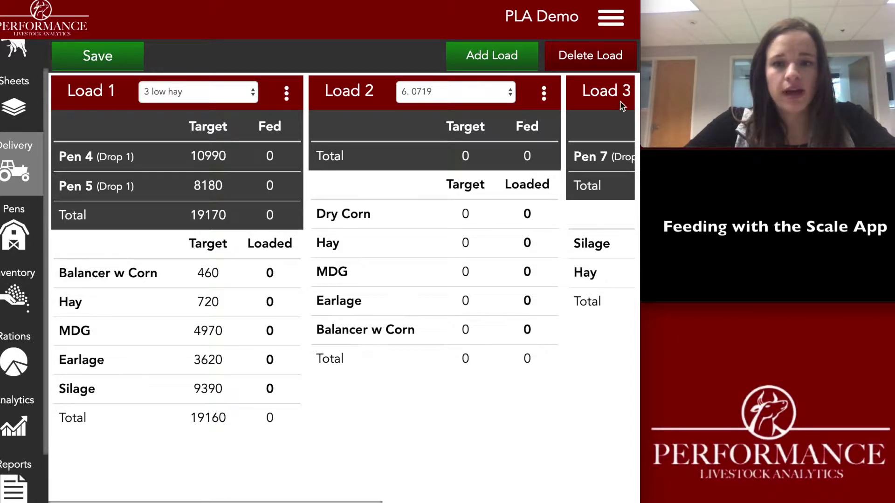
scroll(557, 150, "right", 5)
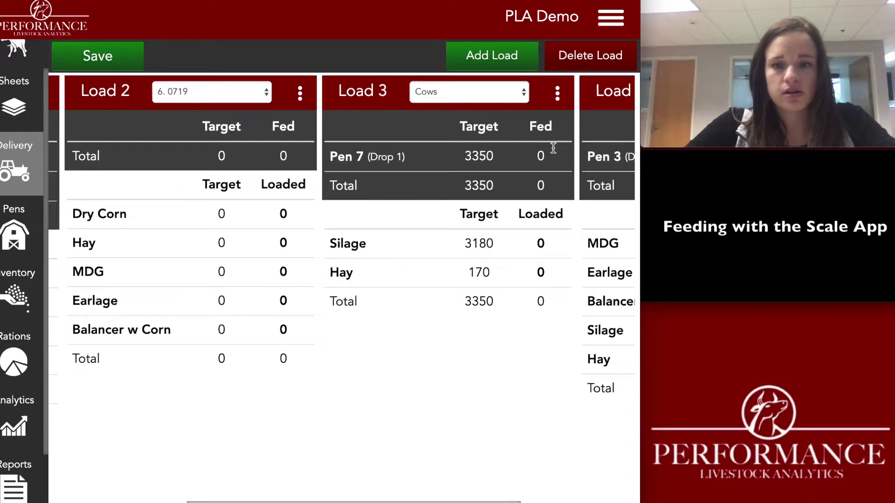
left_click_drag(558, 94, 229, 147)
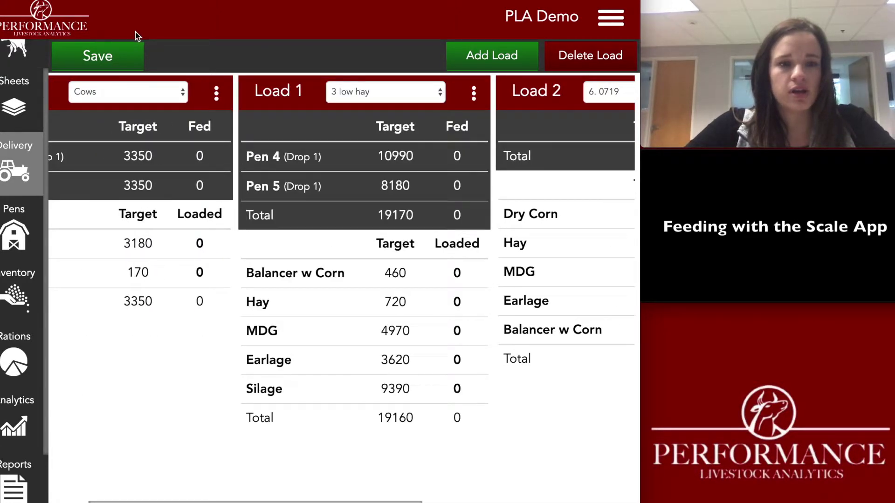
scroll(140, 46, "left", 3)
left_click(99, 63)
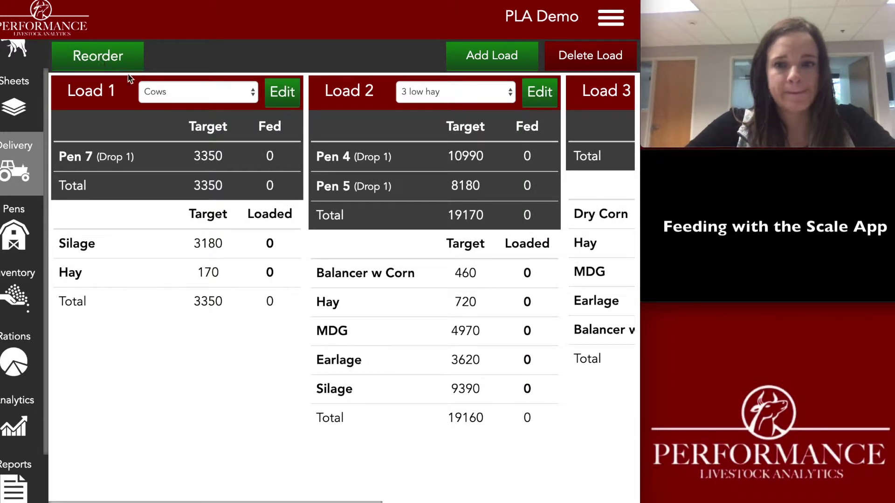
Bring the QuickTime video window to the front and dismiss its file details popover
mouse_move(782, 270)
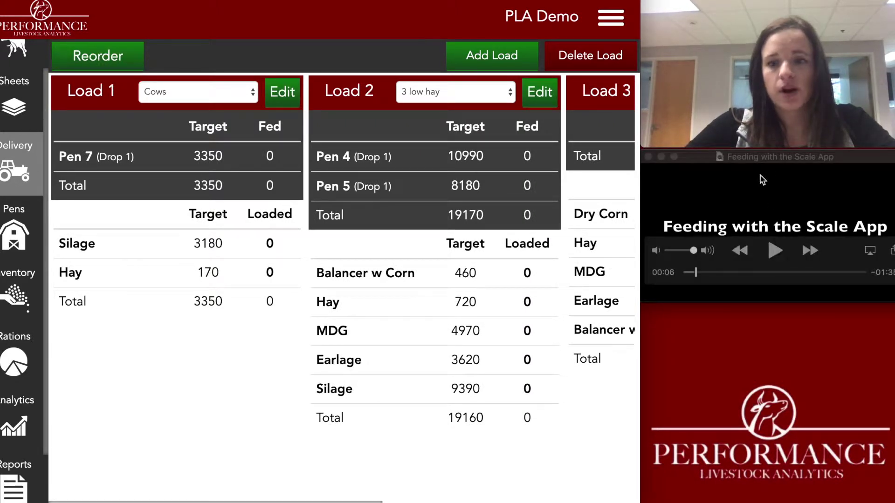
left_click(793, 161)
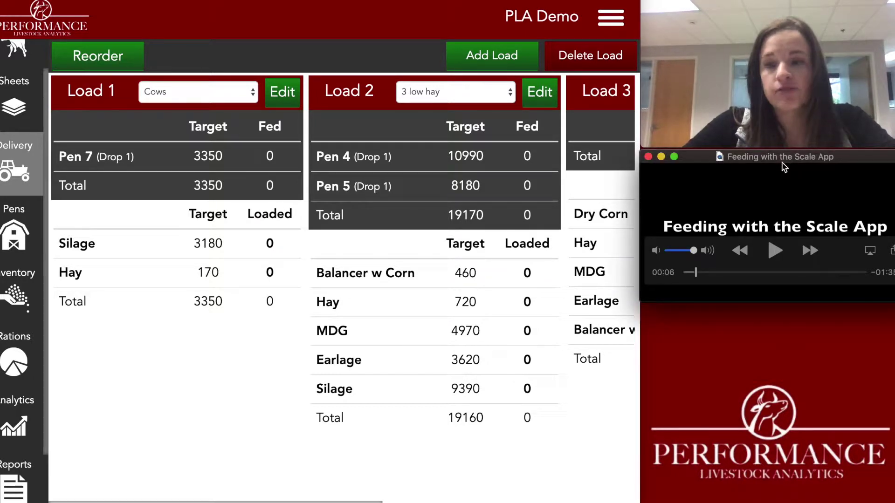
left_click(797, 159)
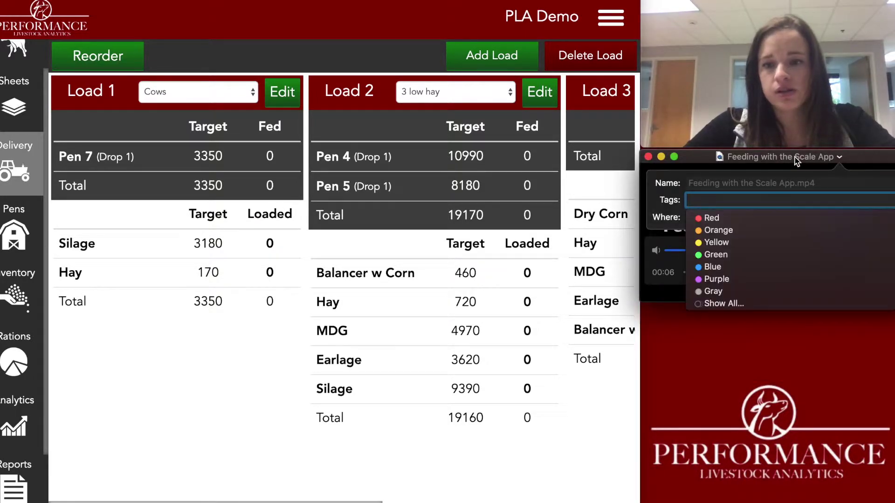
left_click(803, 163)
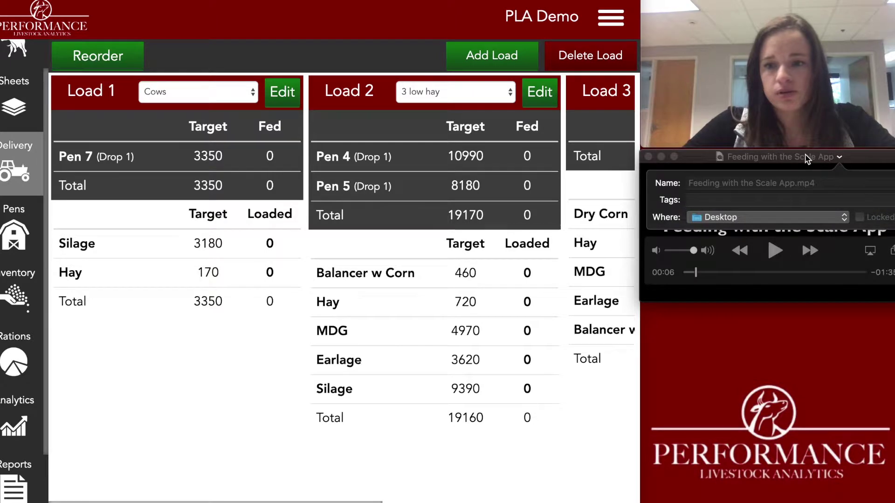
left_click(643, 155)
Move the video window to the upper left and enlarge it
left_click_drag(765, 200, 239, 47)
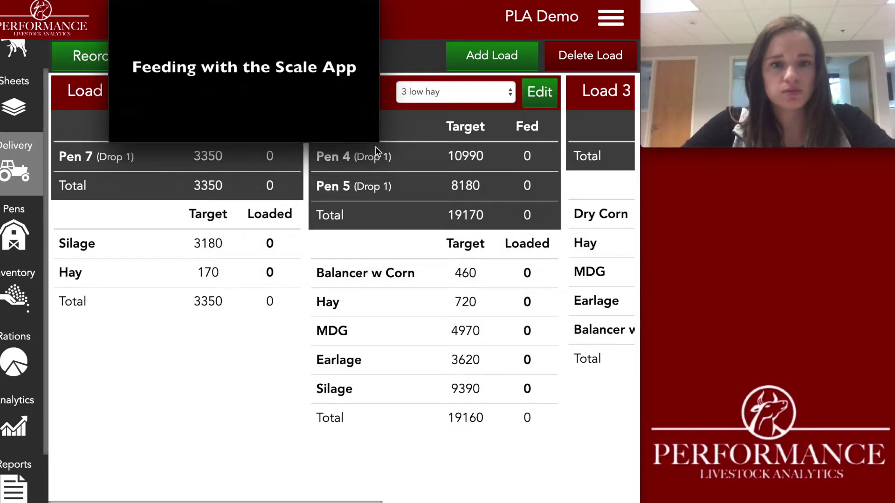
left_click_drag(377, 141, 637, 465)
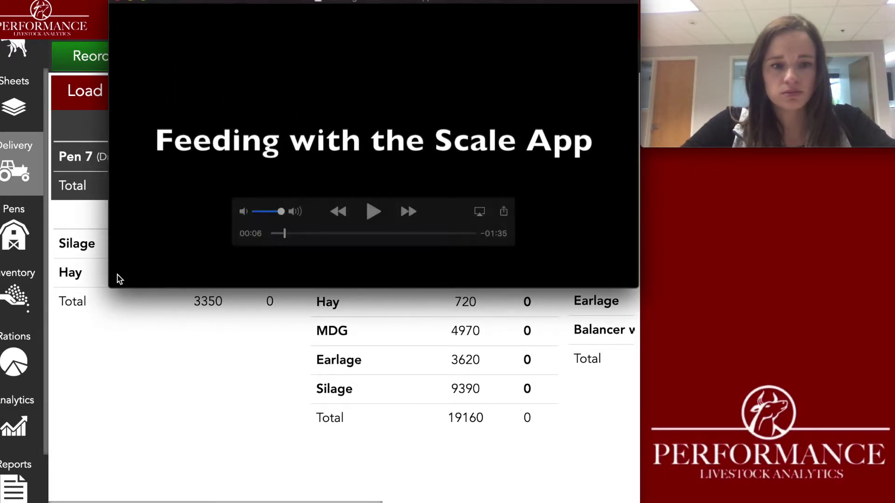
left_click_drag(102, 286, 0, 358)
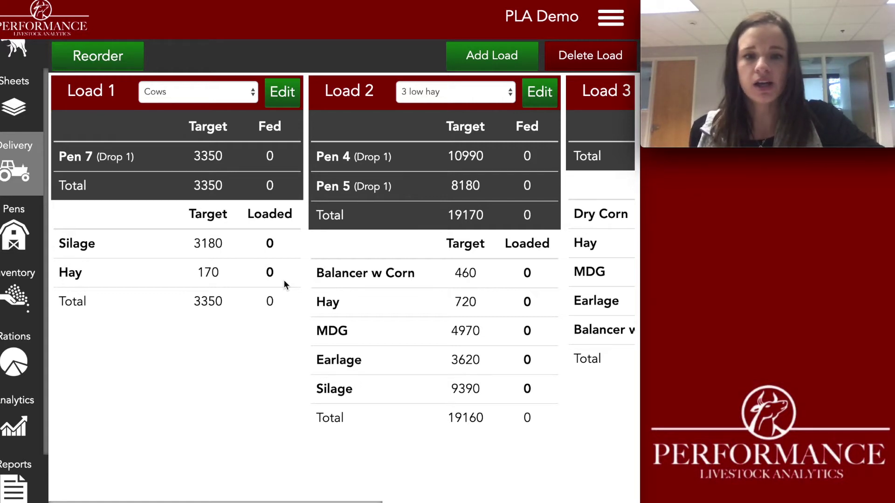
In Load 2, enter each feed's target as its loaded amount, including Hay 720
scroll(284, 286, "right", 3)
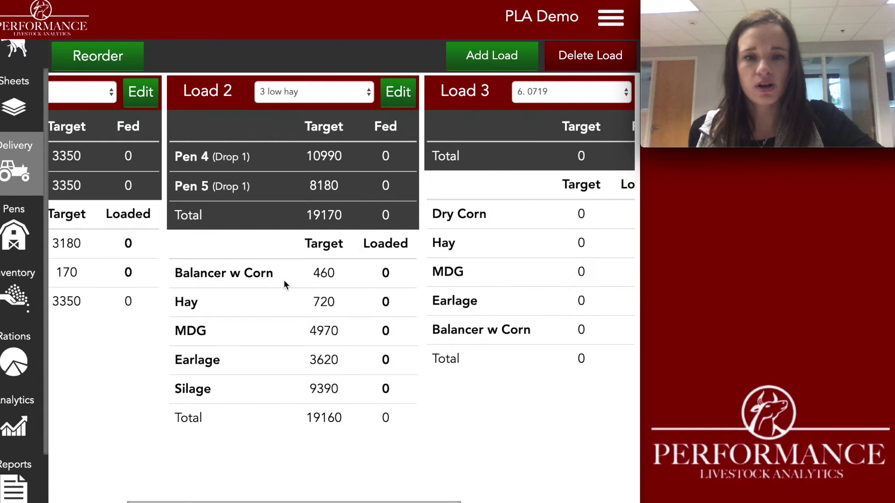
left_click(397, 96)
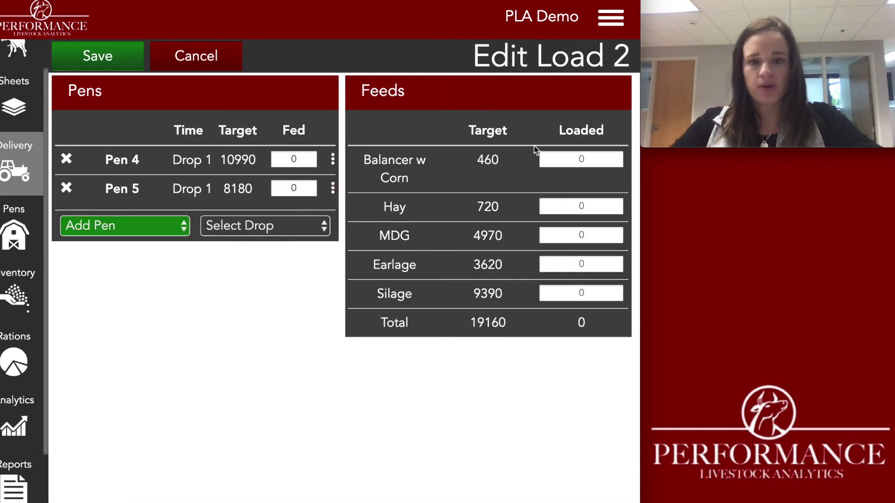
left_click(578, 161)
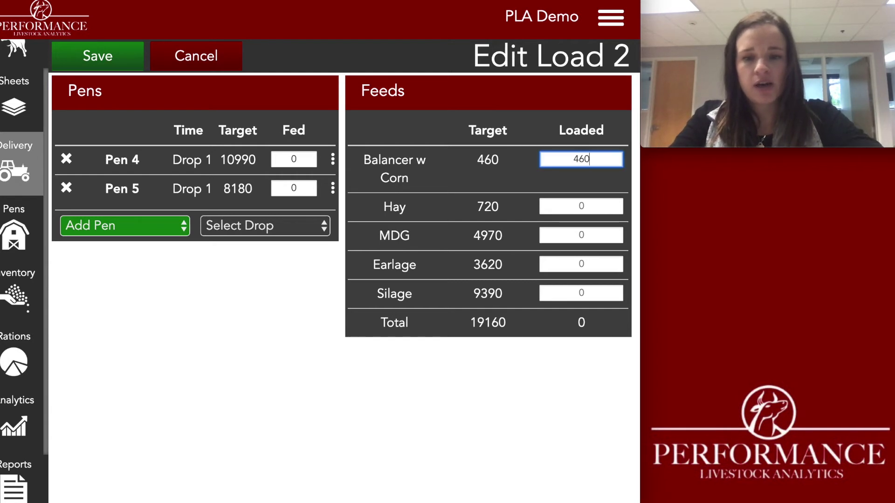
left_click(568, 204)
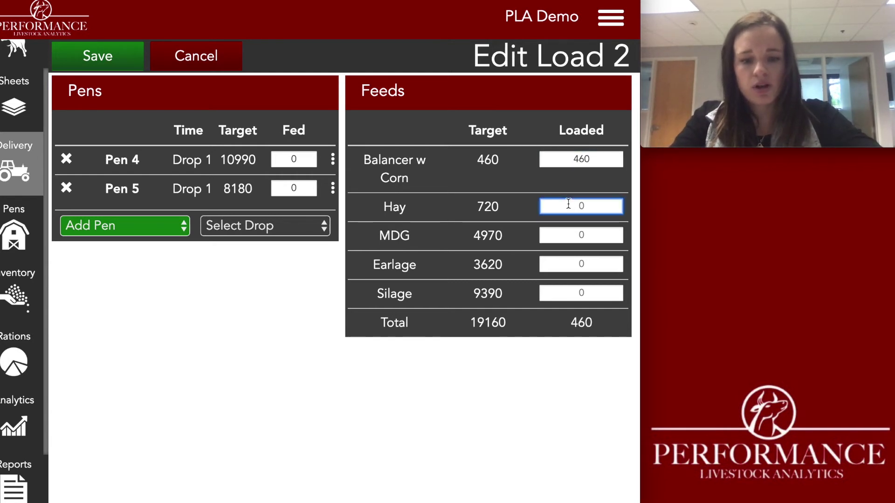
type("720")
left_click(570, 238)
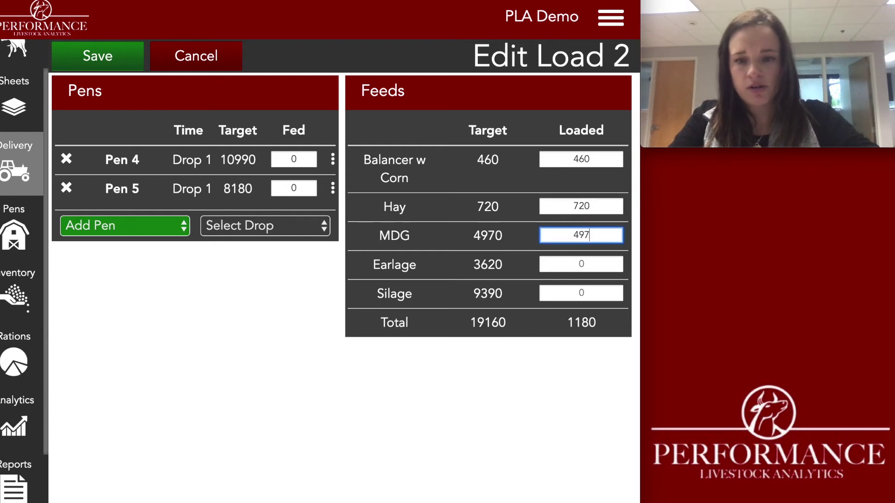
left_click(580, 264)
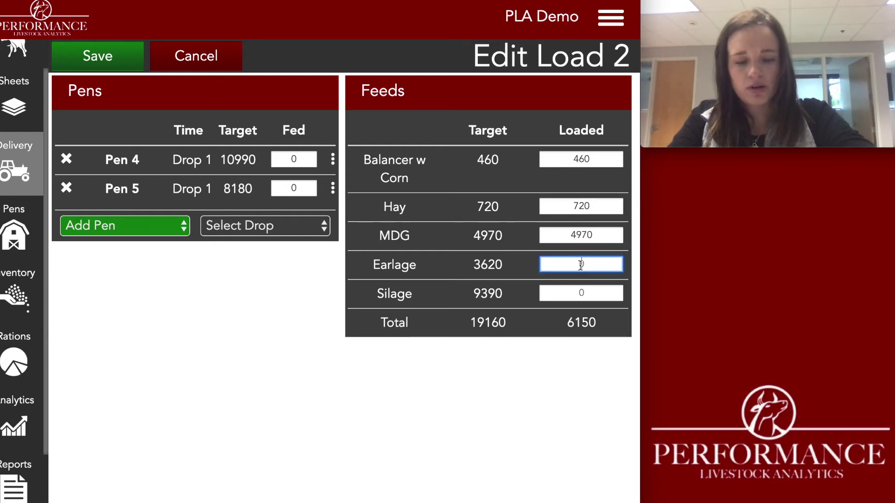
left_click(589, 295)
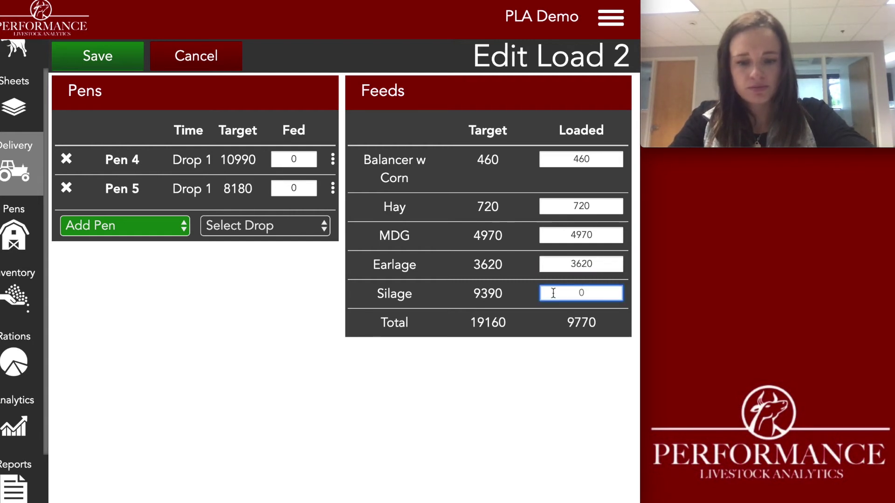
Enter fed amounts of 10990 for Pen 4 and 8180 for Pen 5, then save Load 2
left_click(301, 158)
type("10990")
left_click(301, 186)
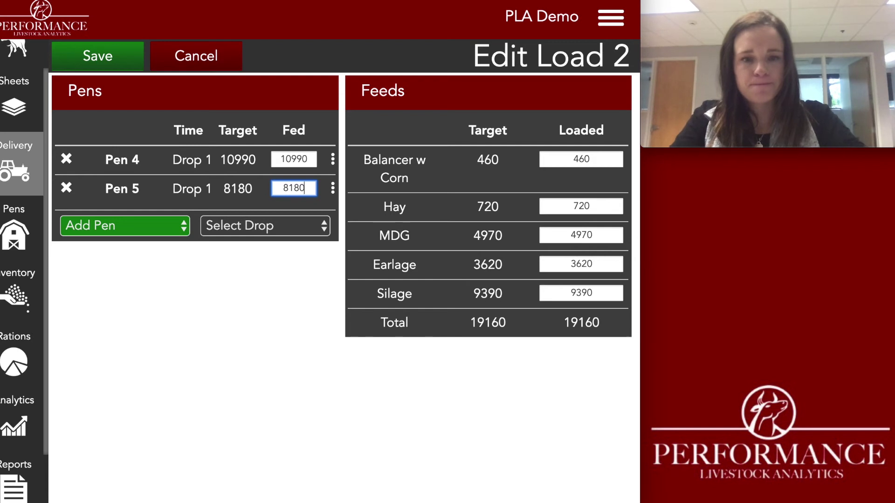
type("8180")
left_click(99, 60)
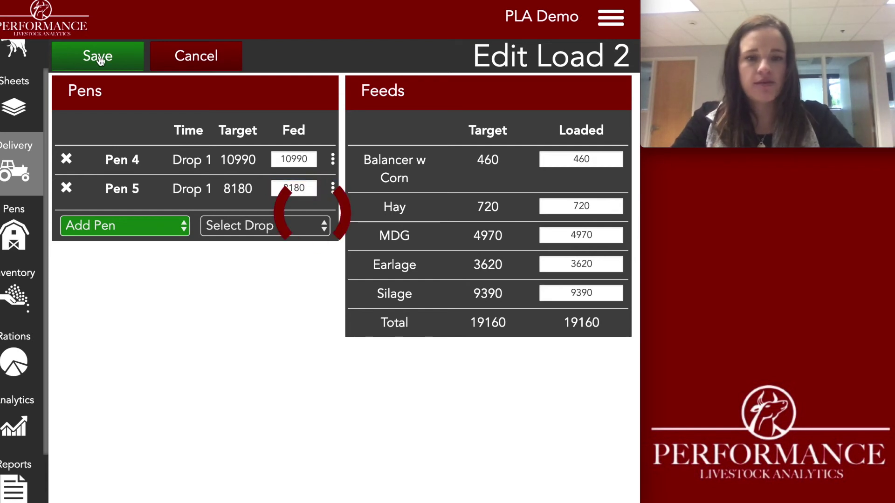